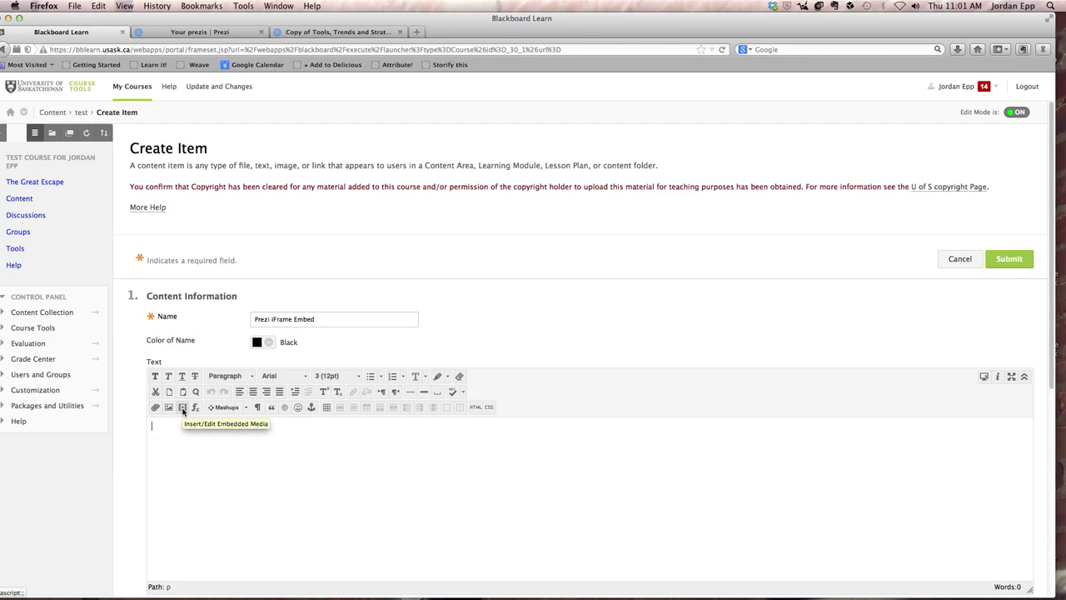
Open the Insert/Edit Embedded Media dialog from the new item's text editor.
left_click(183, 408)
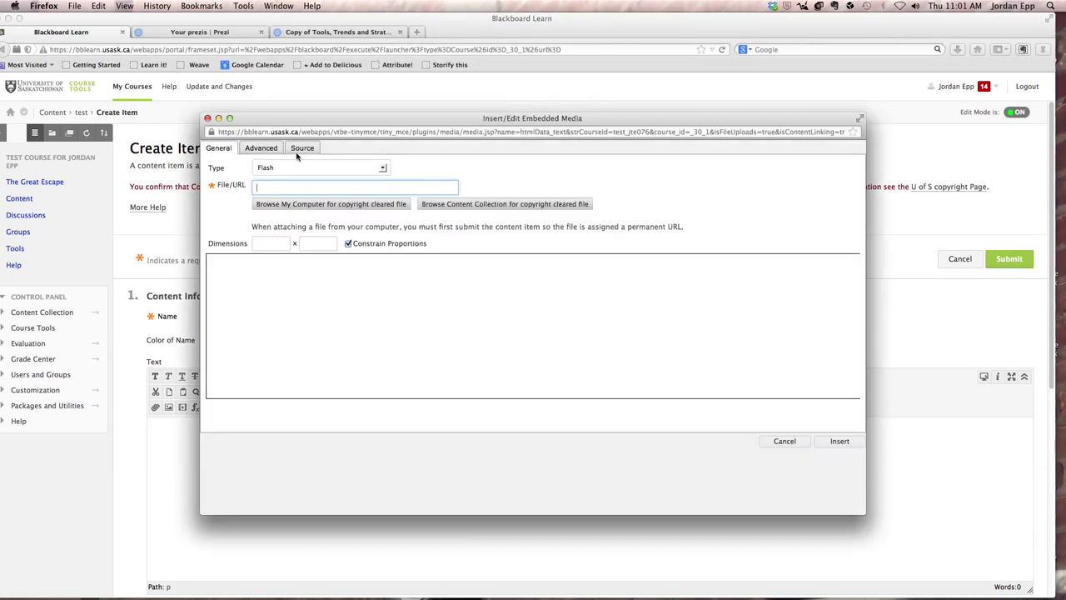
Set the embed type to Iframe and delete the default iframe source code.
left_click(303, 168)
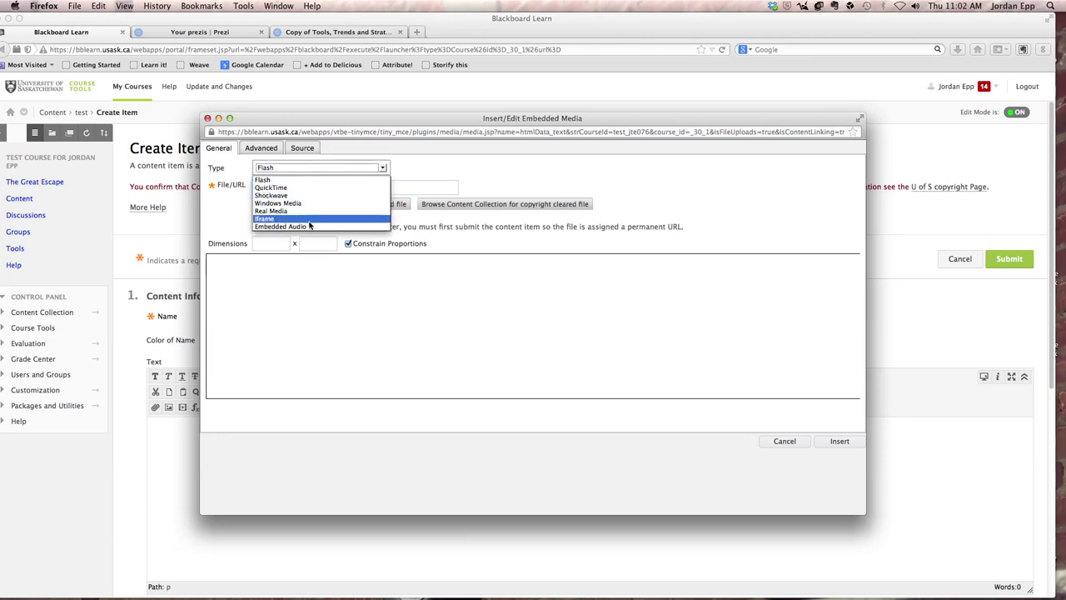
left_click(336, 219)
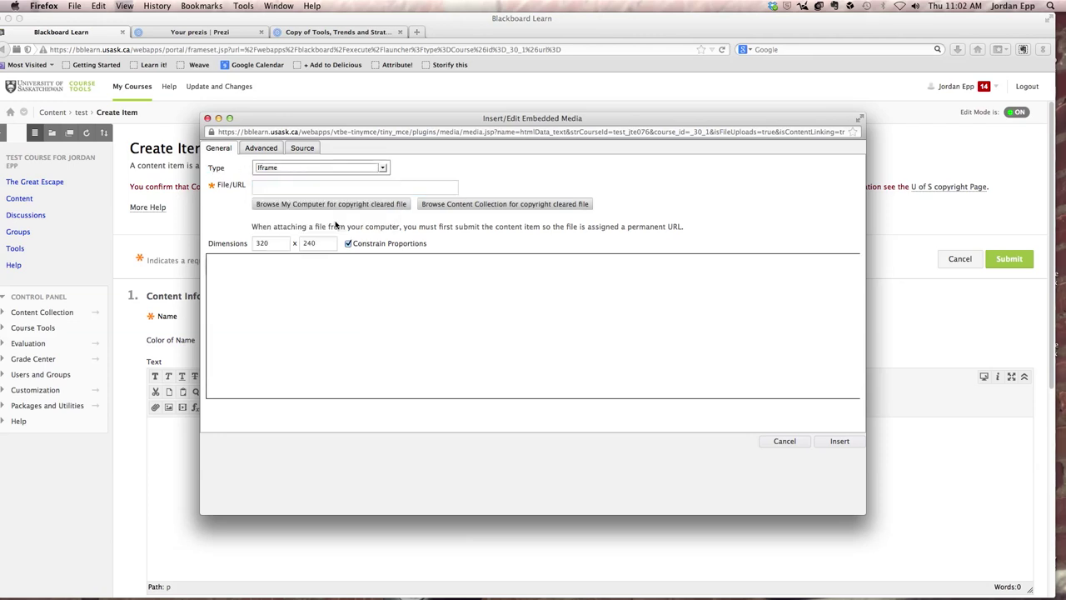
left_click(303, 149)
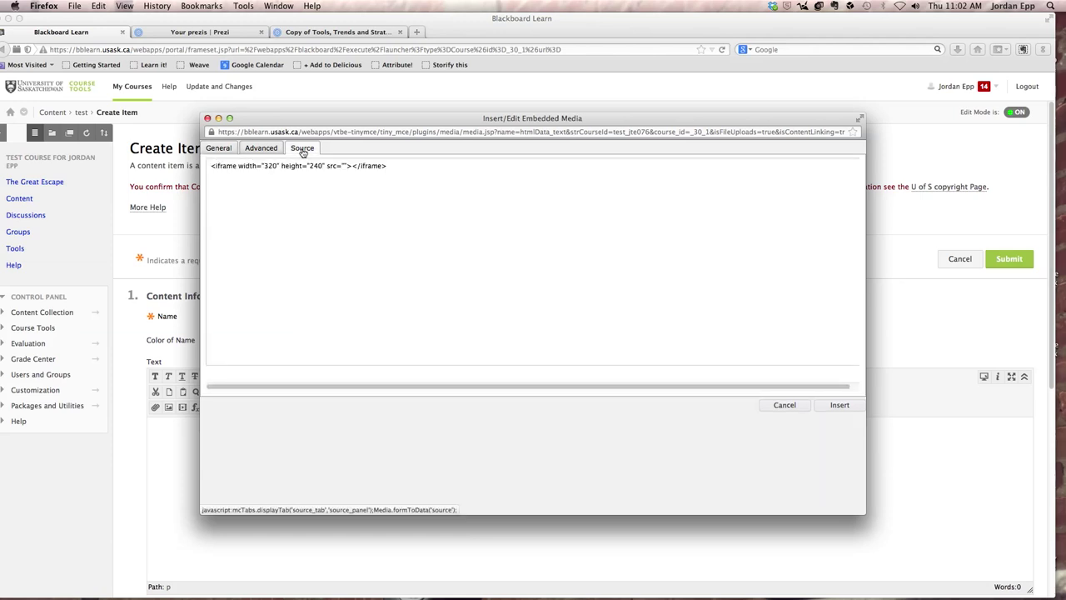
left_click_drag(408, 167, 205, 167)
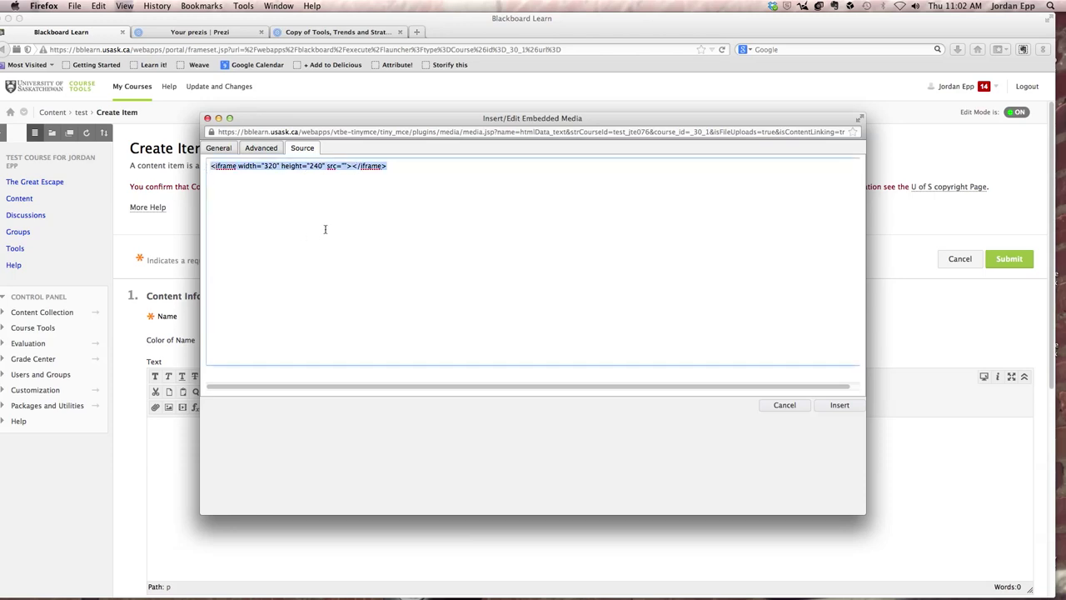
key("BackSpace")
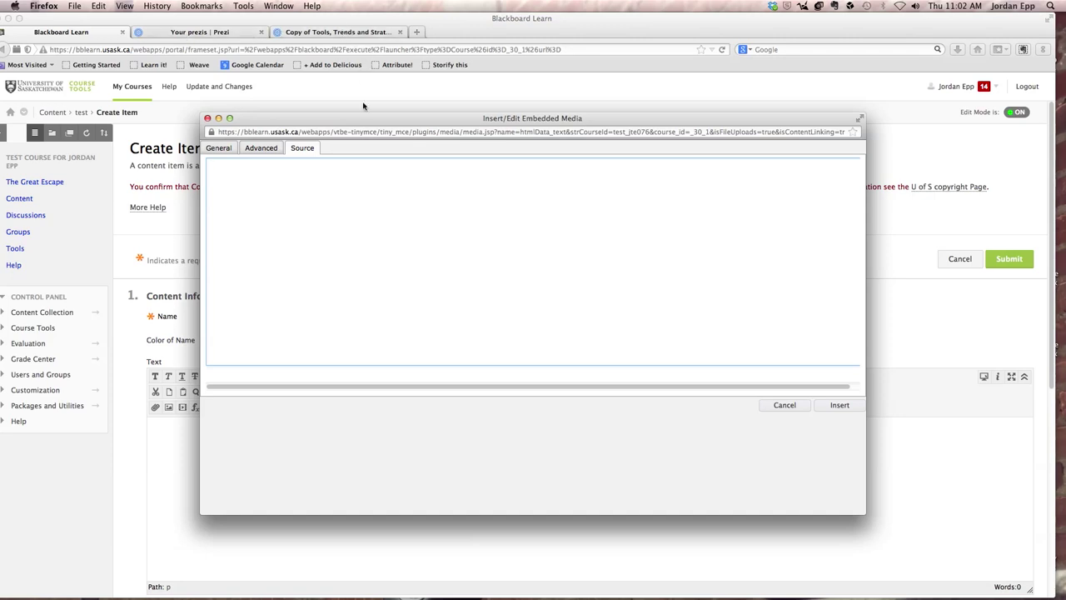
left_click_drag(363, 117, 491, 21)
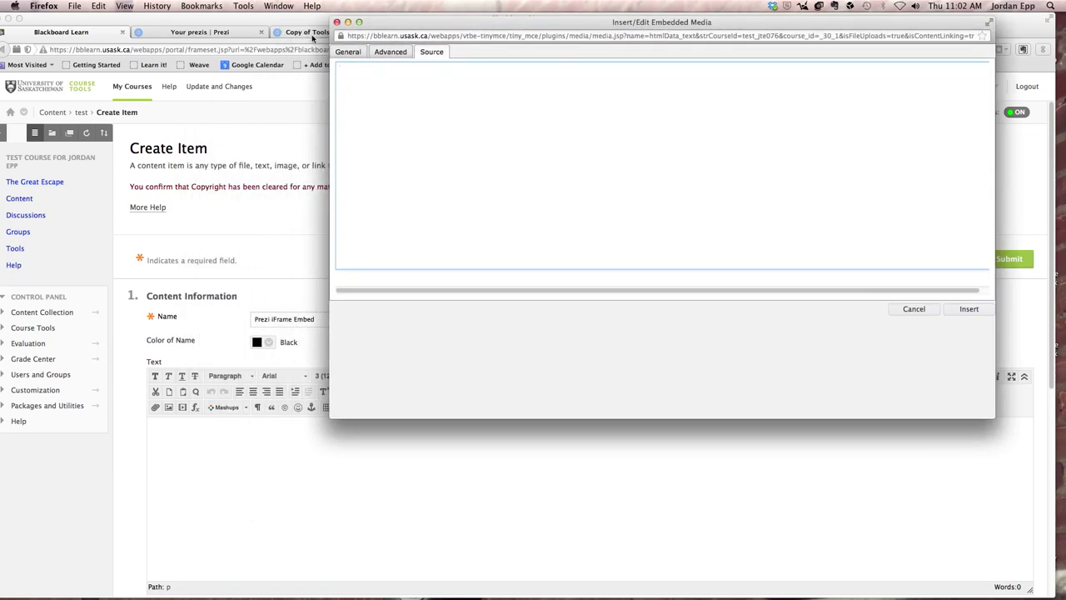
left_click(310, 35)
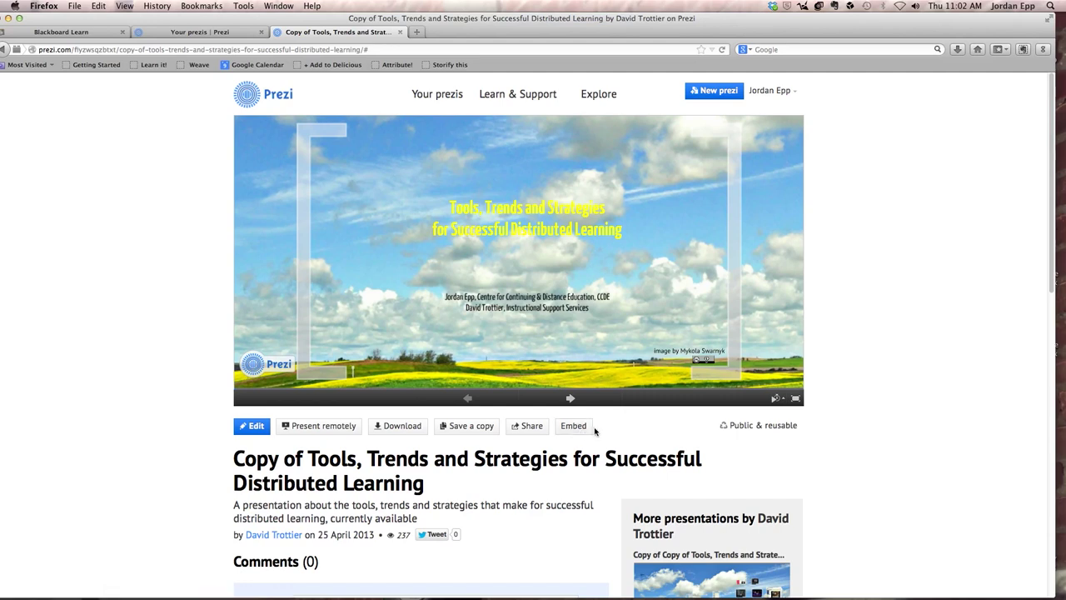
Copy the Prezi presentation's 550×400 iframe embed code and return to Blackboard Learn.
left_click(581, 428)
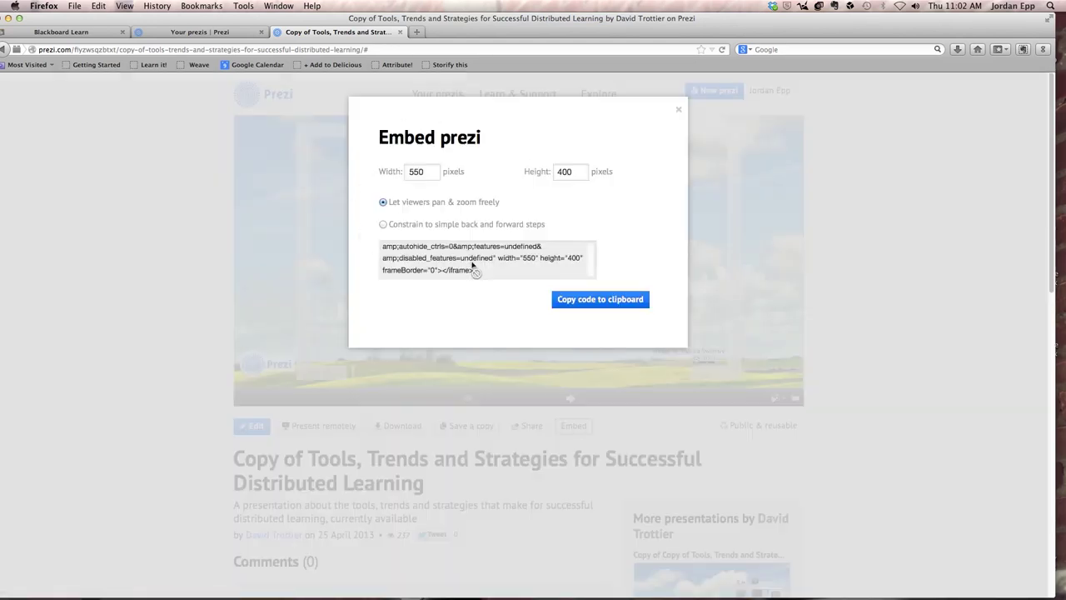
scroll(473, 265, "up", 2)
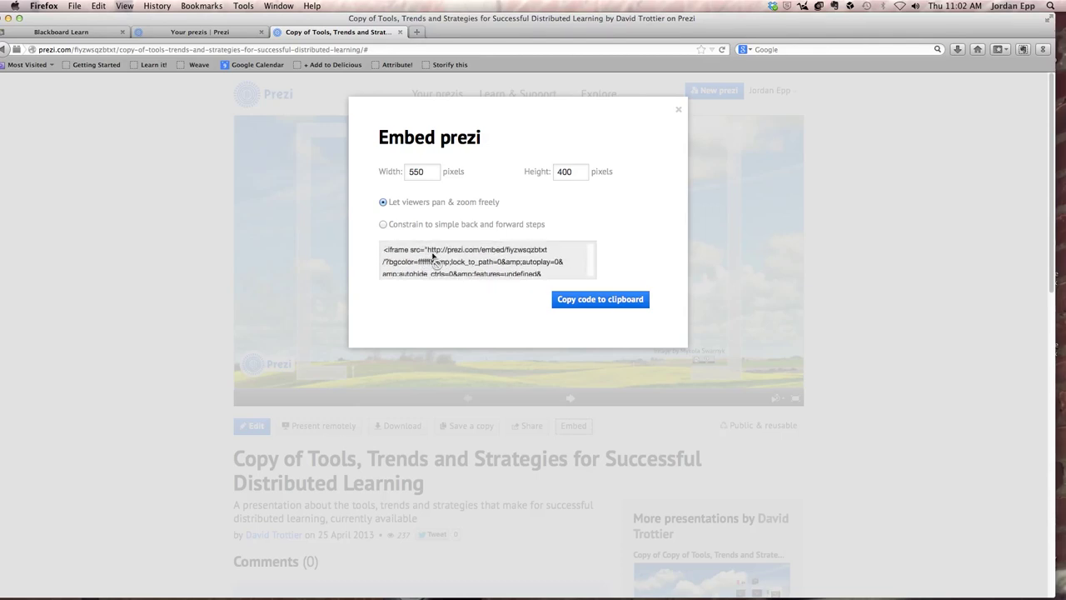
left_click(470, 264)
left_click(601, 302)
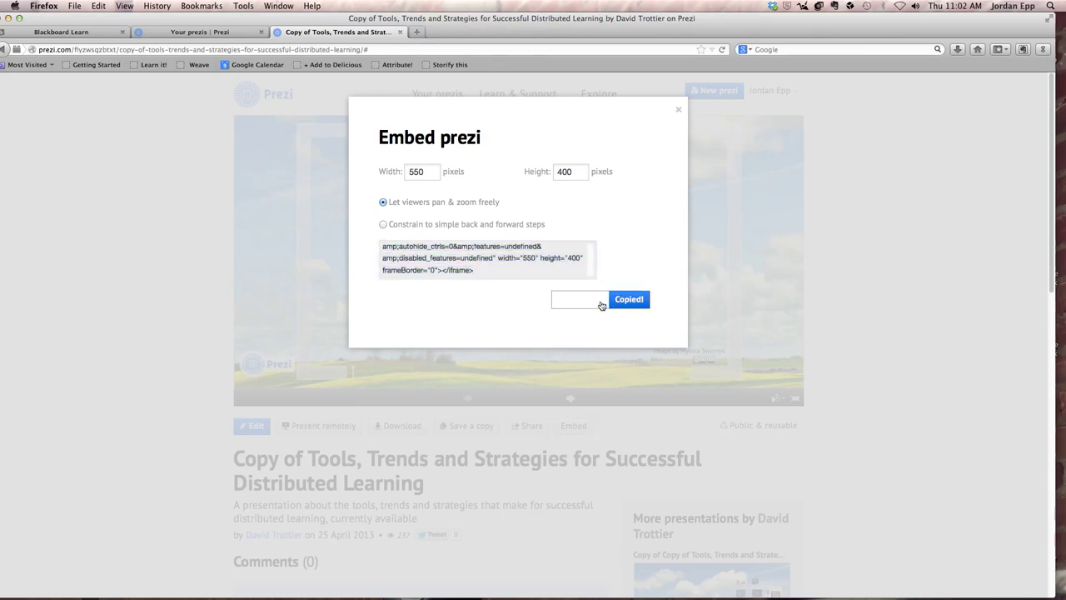
left_click(86, 34)
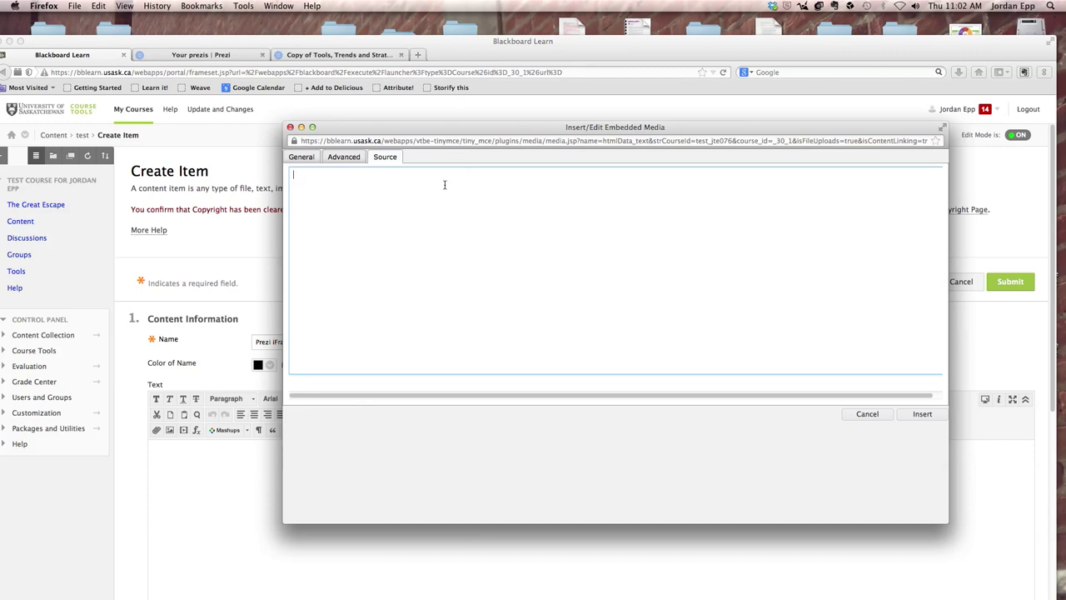
Paste the Prezi code into the Source view and insert it as a 550×400 embedded frame.
key("super+v")
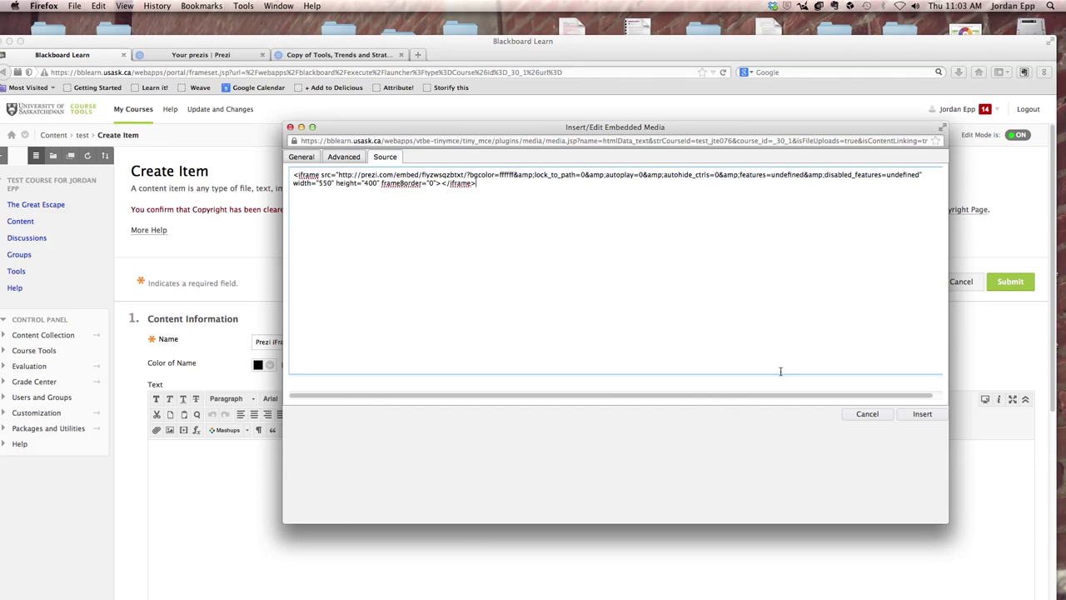
left_click(923, 414)
left_click(650, 311)
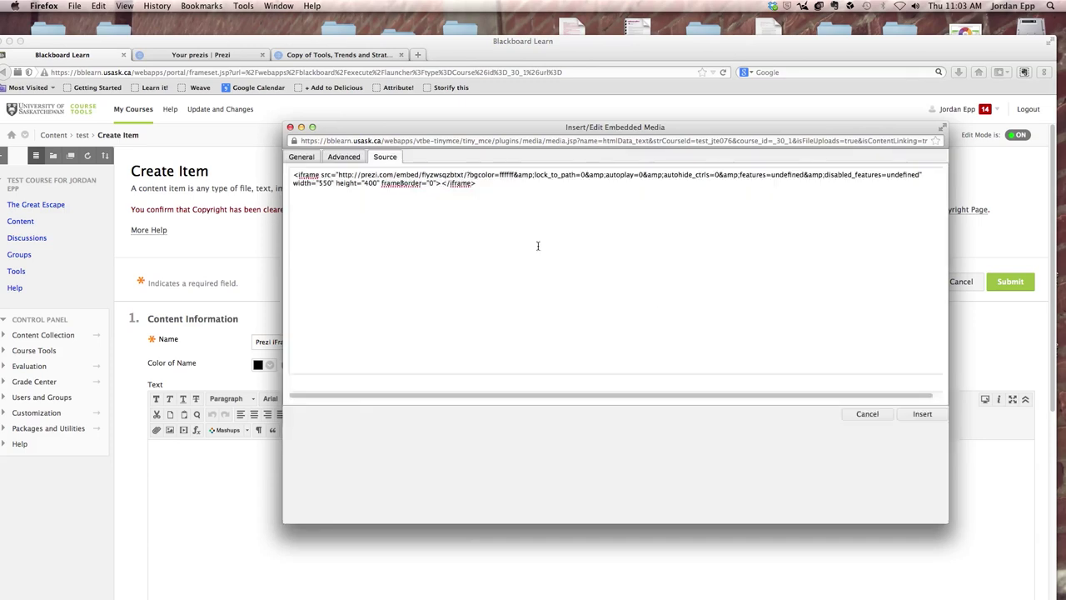
left_click(303, 158)
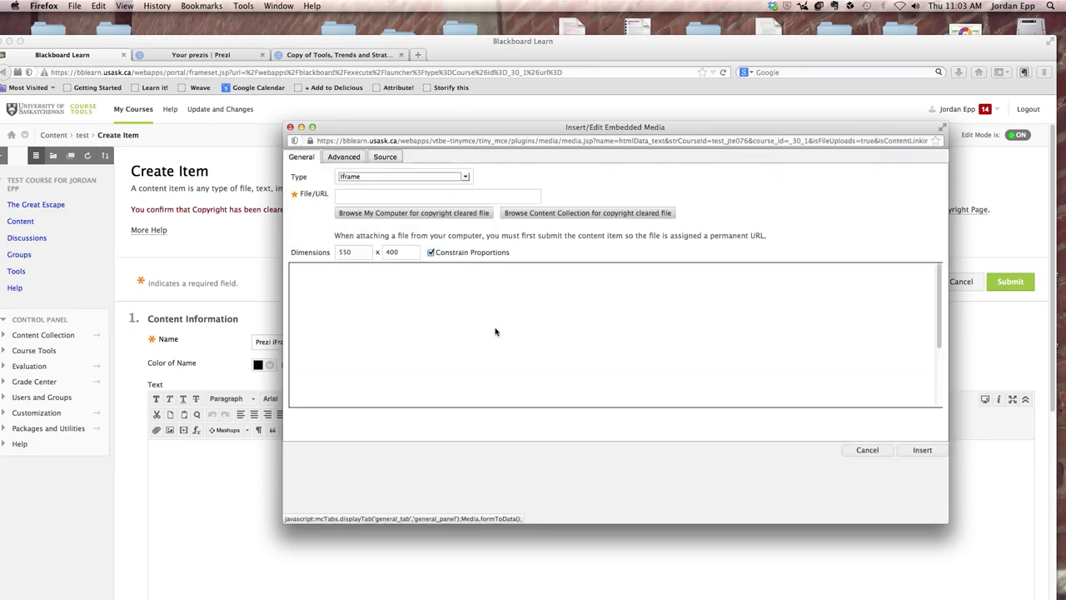
left_click(922, 450)
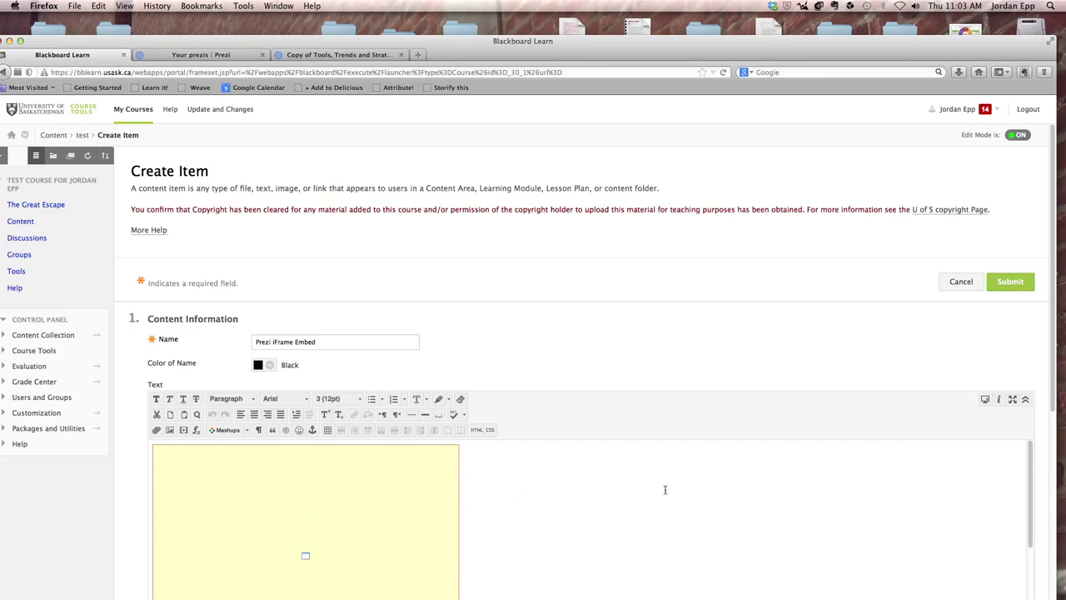
Enlarge the text editor and submit the Prezi iFrame Embed item to the test content area.
scroll(715, 269, "down", 2)
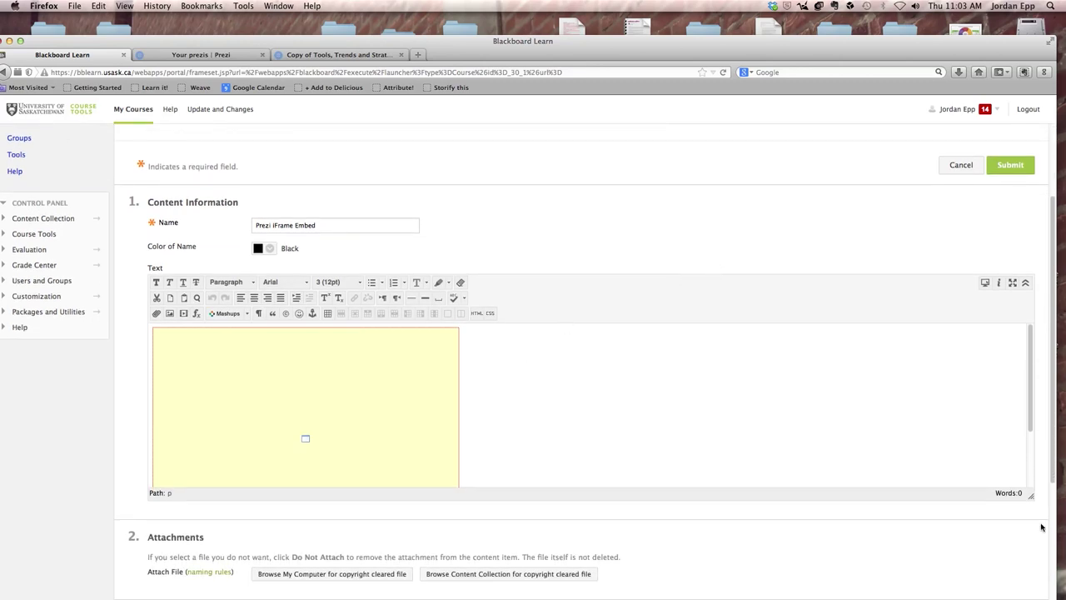
left_click_drag(1030, 495, 1031, 588)
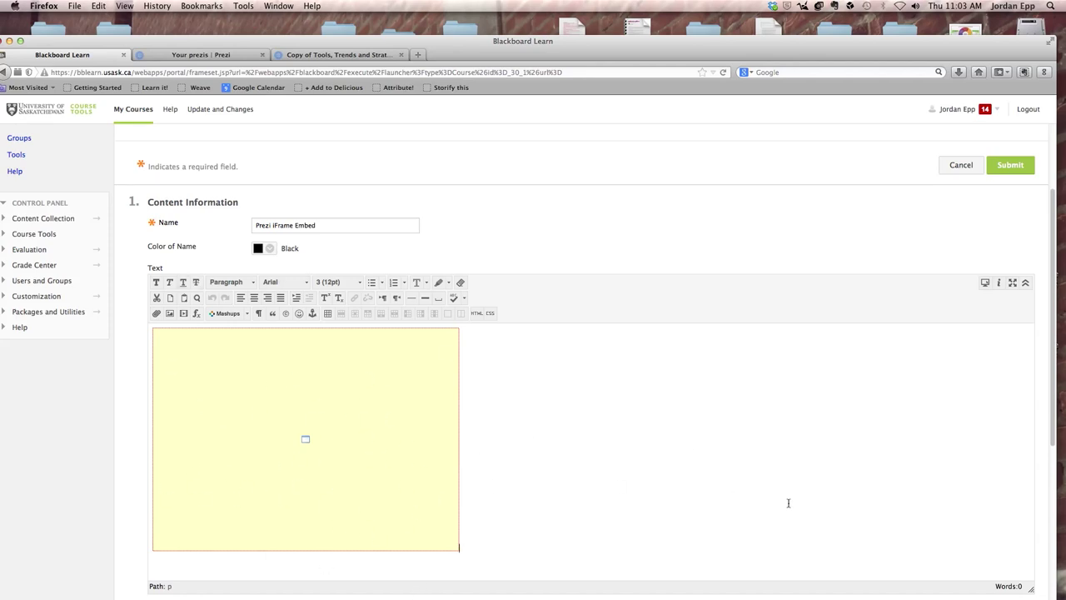
left_click(1018, 170)
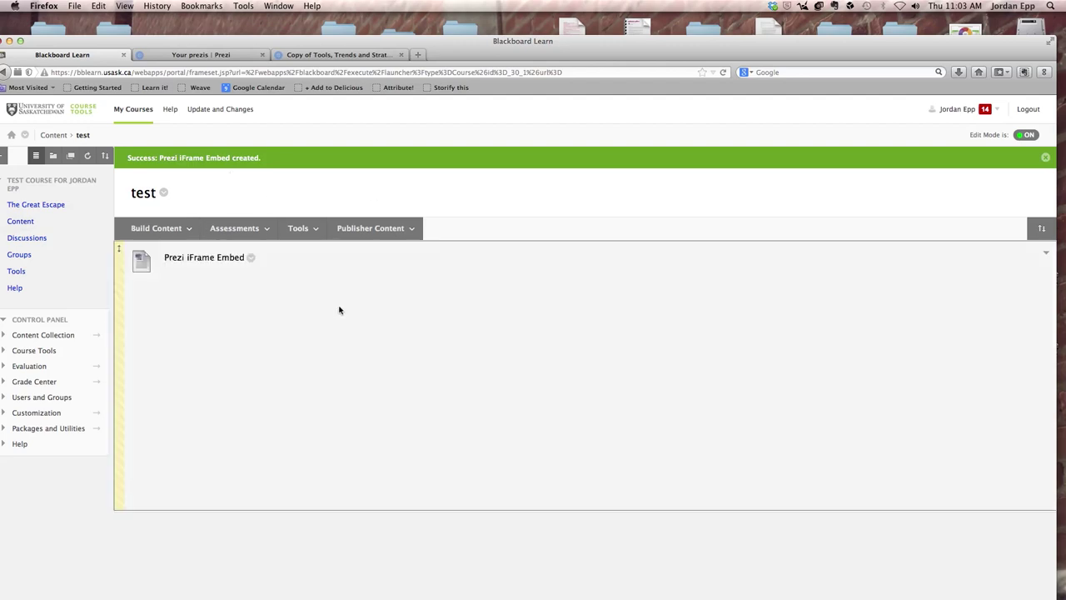
left_click(252, 260)
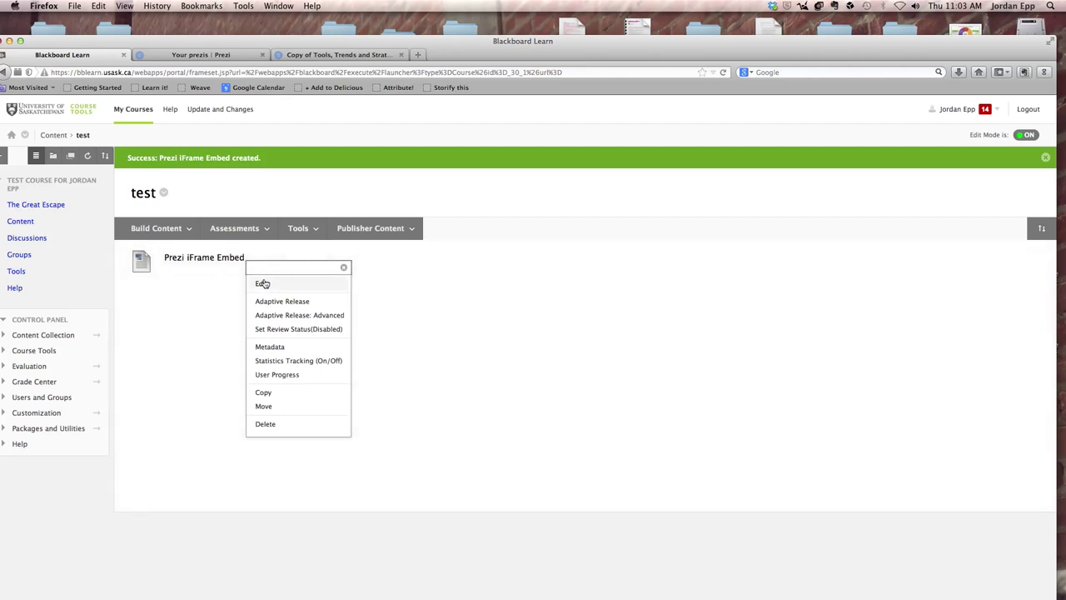
Edit the item's HTML to remove 'http:' from the iframe src, leaving '//', and save.
left_click(264, 283)
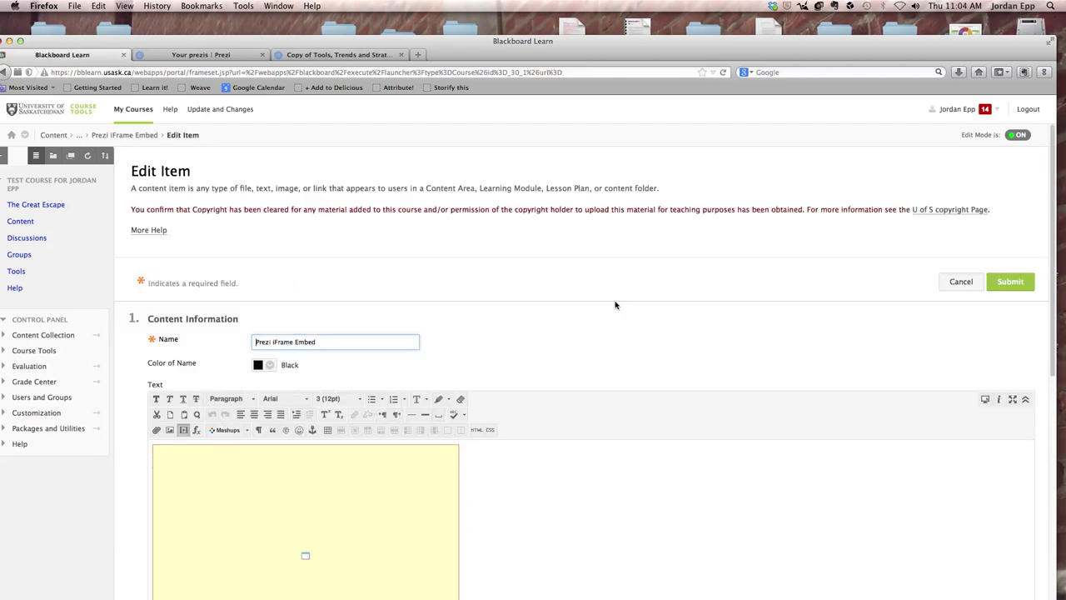
scroll(614, 302, "down", 4)
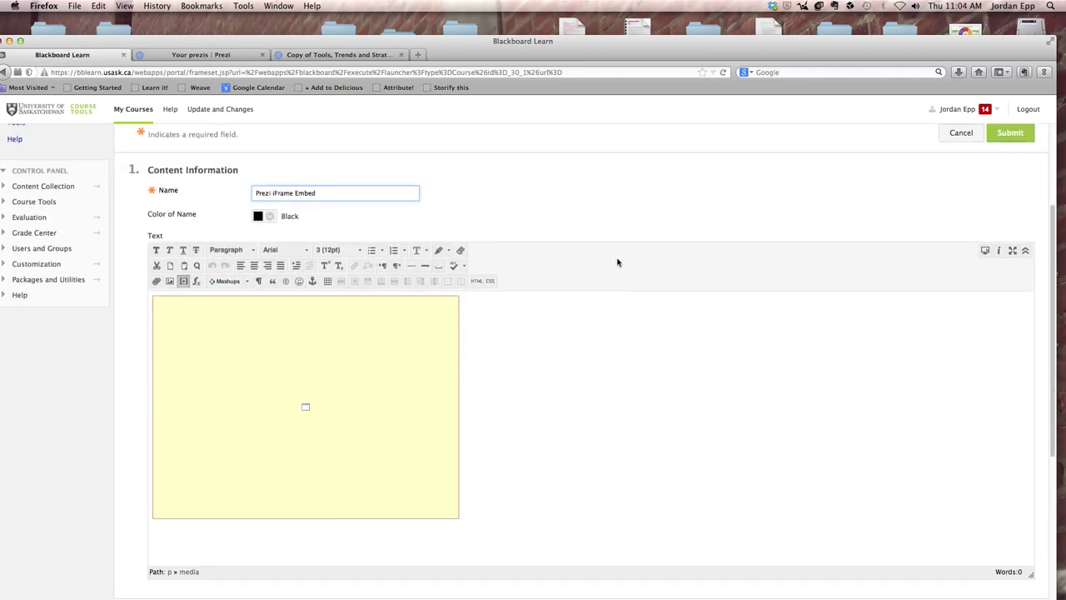
left_click(480, 283)
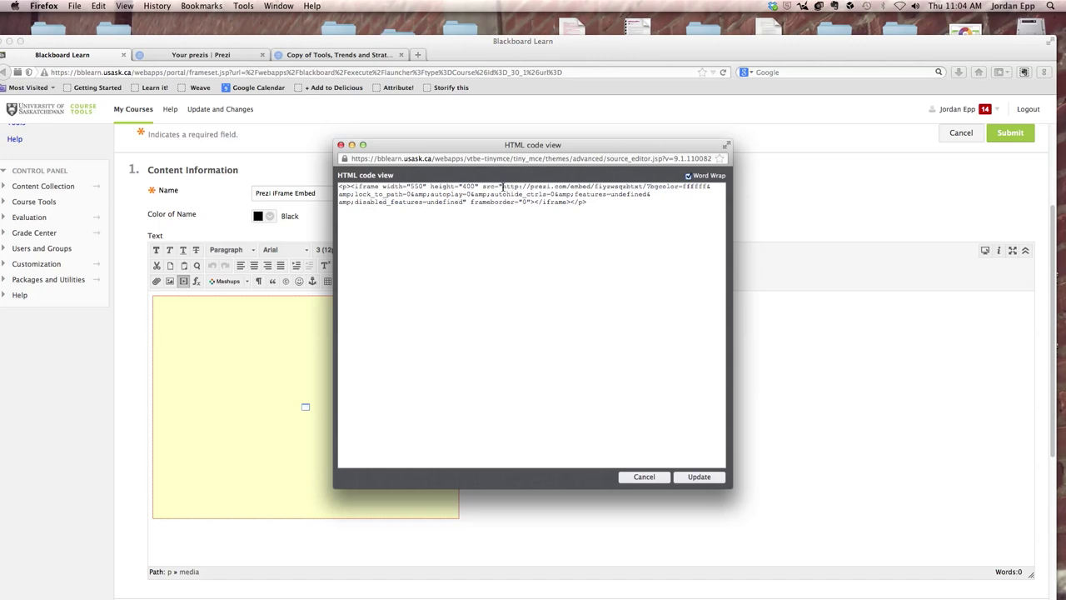
left_click_drag(502, 187, 522, 189)
key("BackSpace")
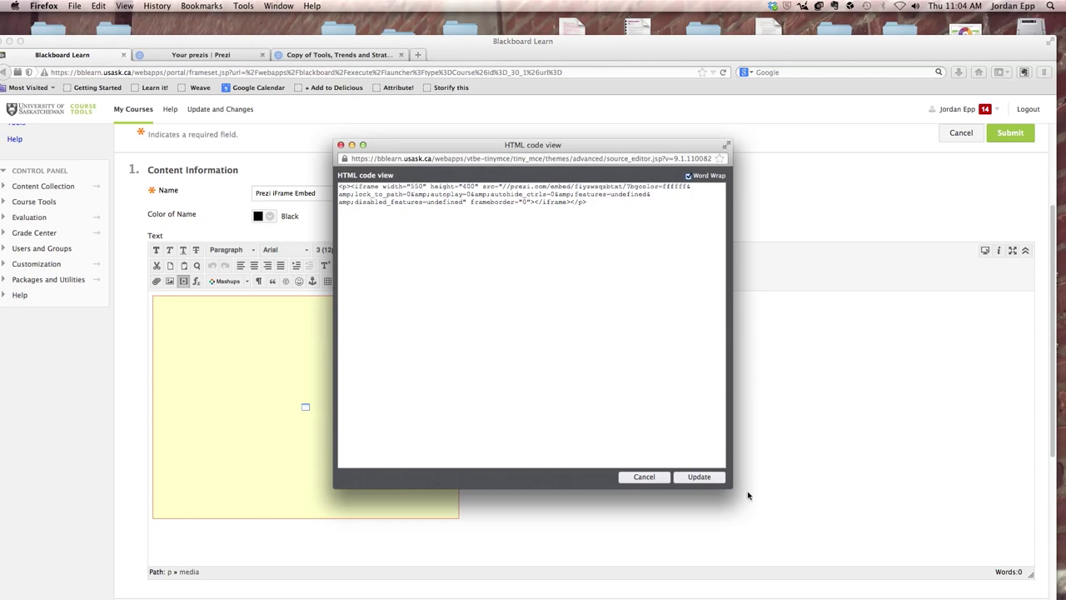
left_click(714, 480)
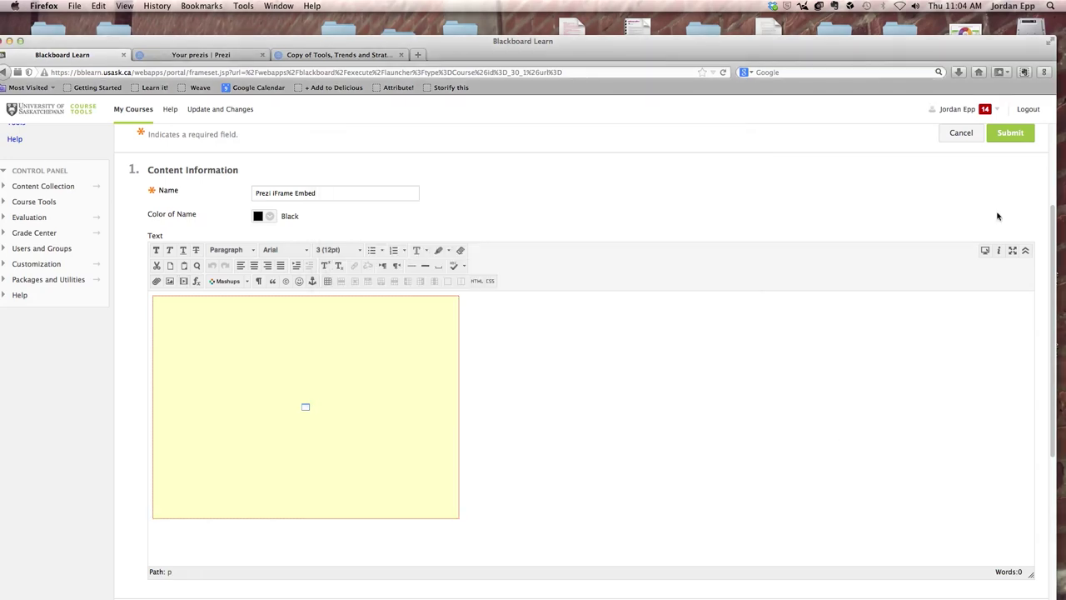
left_click(1013, 137)
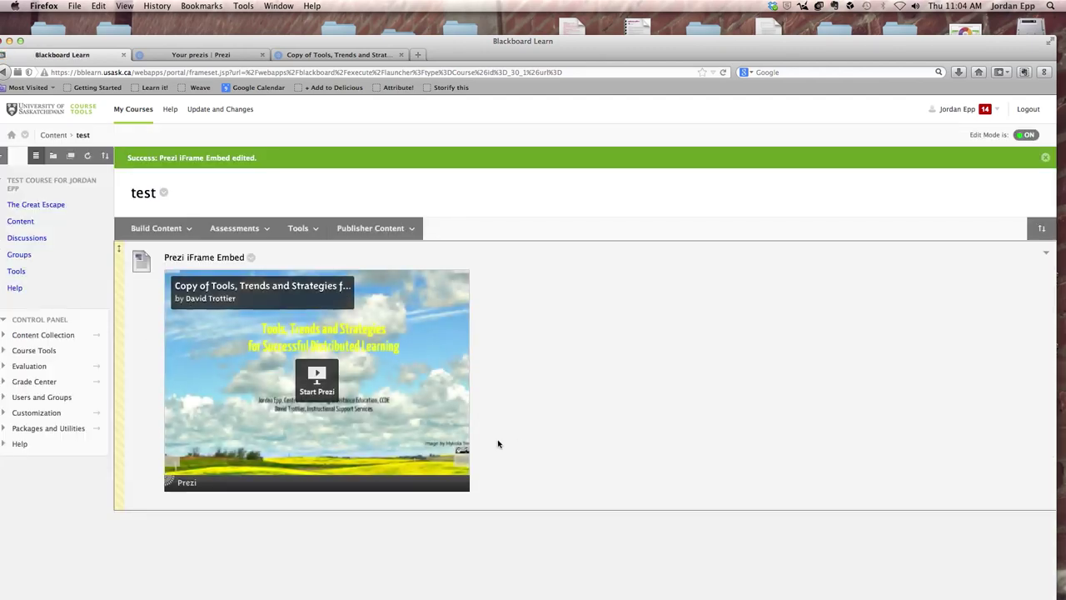
Start the embedded Prezi and advance it two frames to the Introduction slide.
left_click(320, 377)
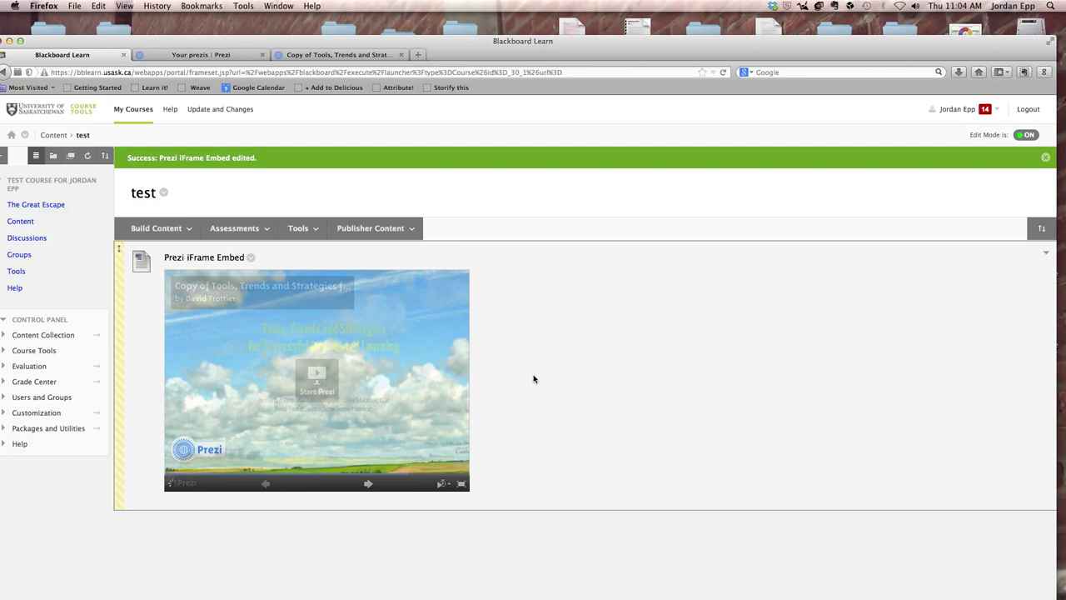
left_click(369, 484)
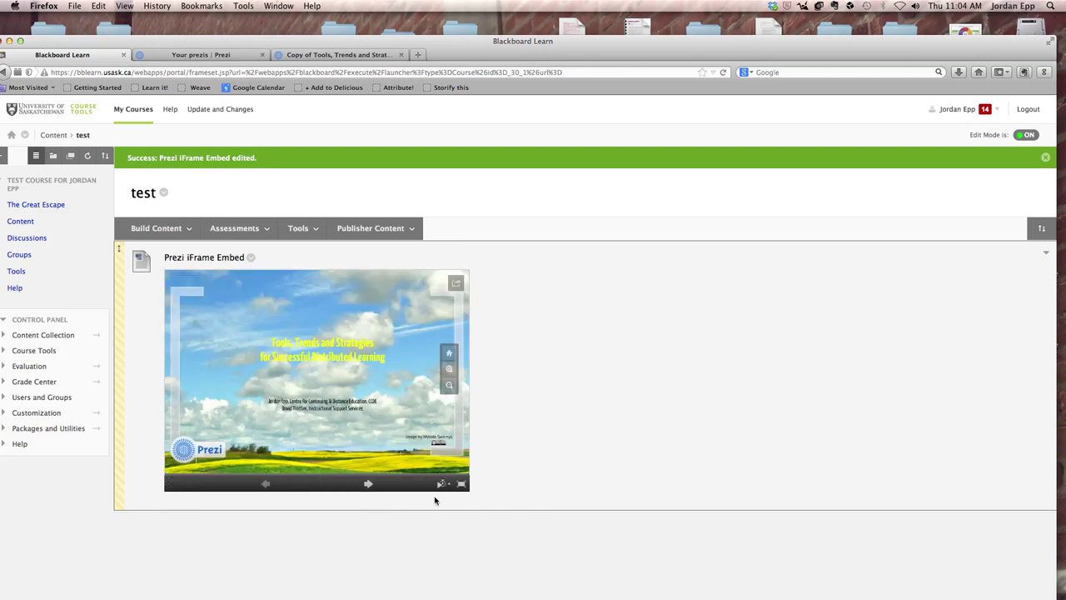
left_click(369, 484)
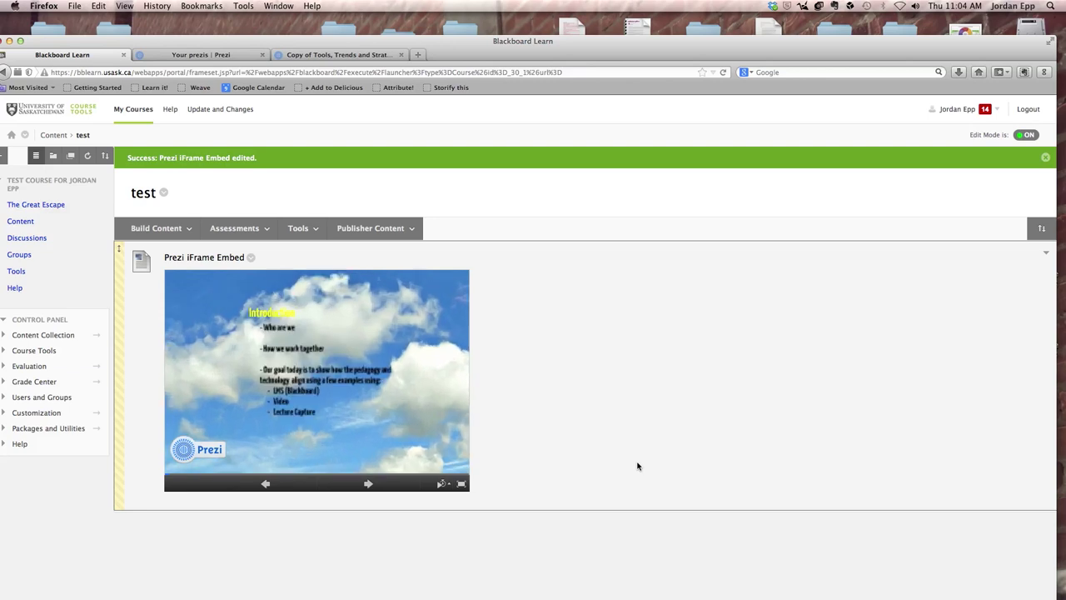